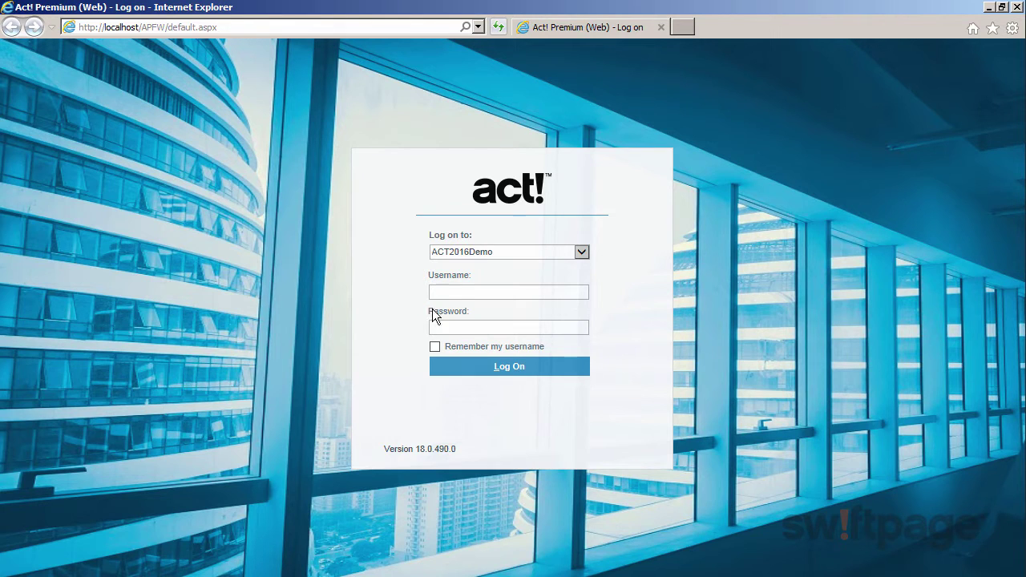
Log on to the ACT2016Demo database by entering your username.
click(455, 293)
text(Chris Huffman)
key(Return)
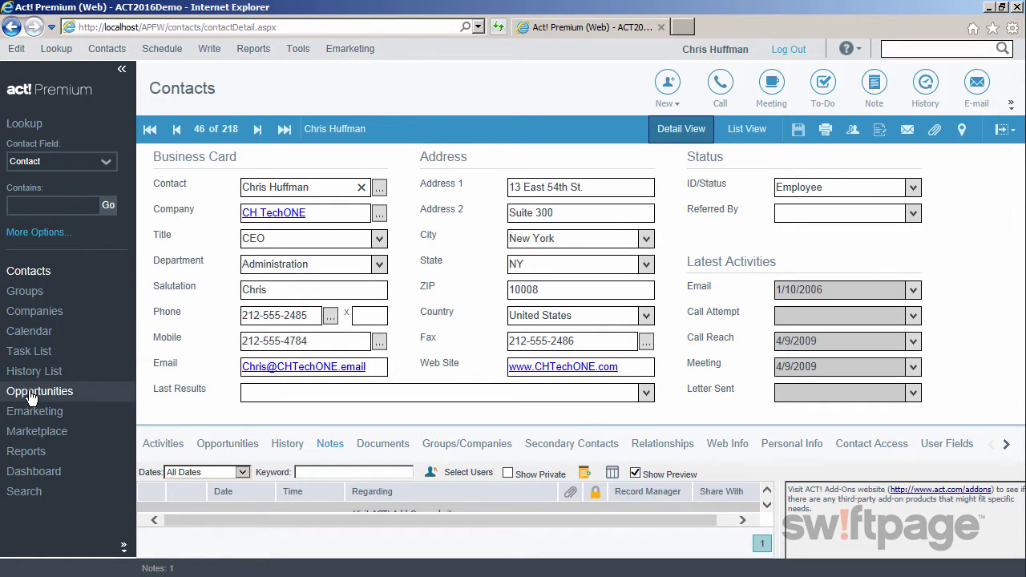
Browse all contacts in List View, open one contact's record, then return to your own record.
click(32, 277)
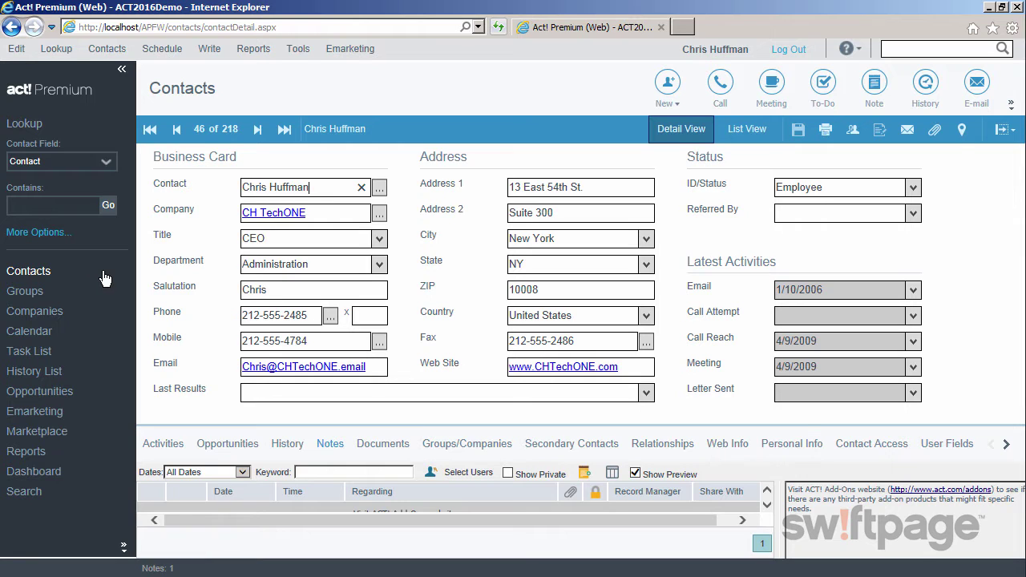
click(755, 141)
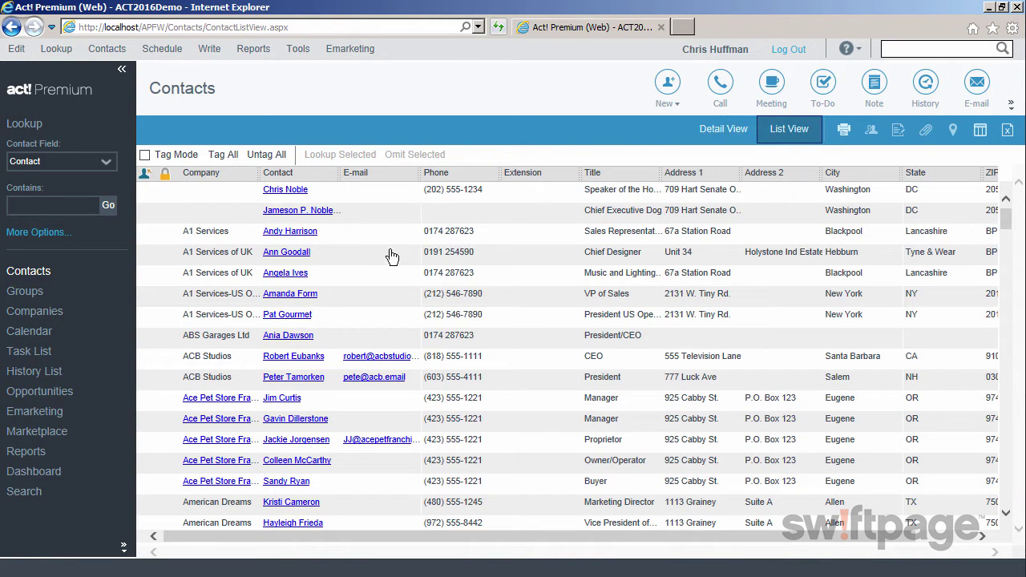
click(288, 273)
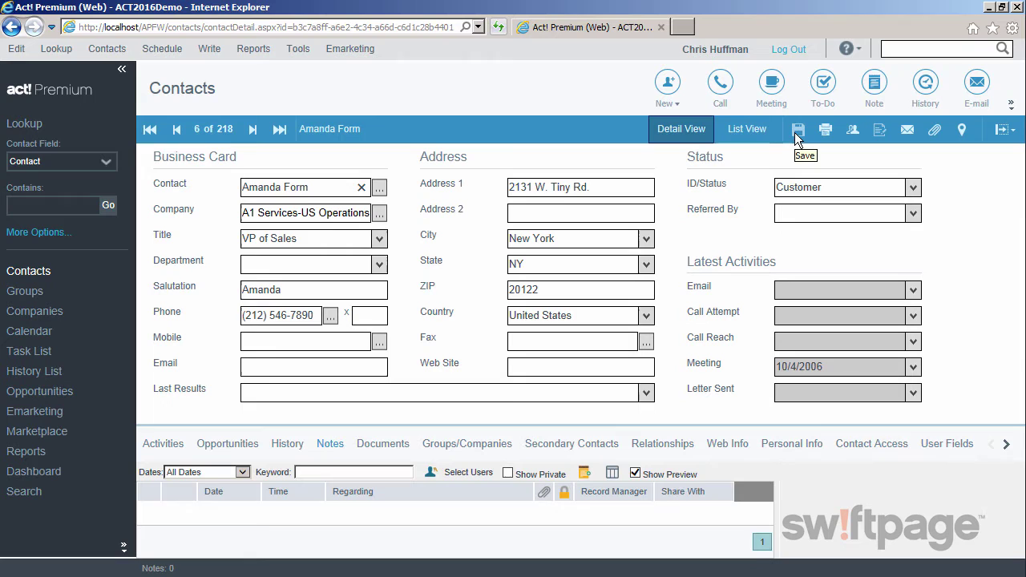
click(29, 273)
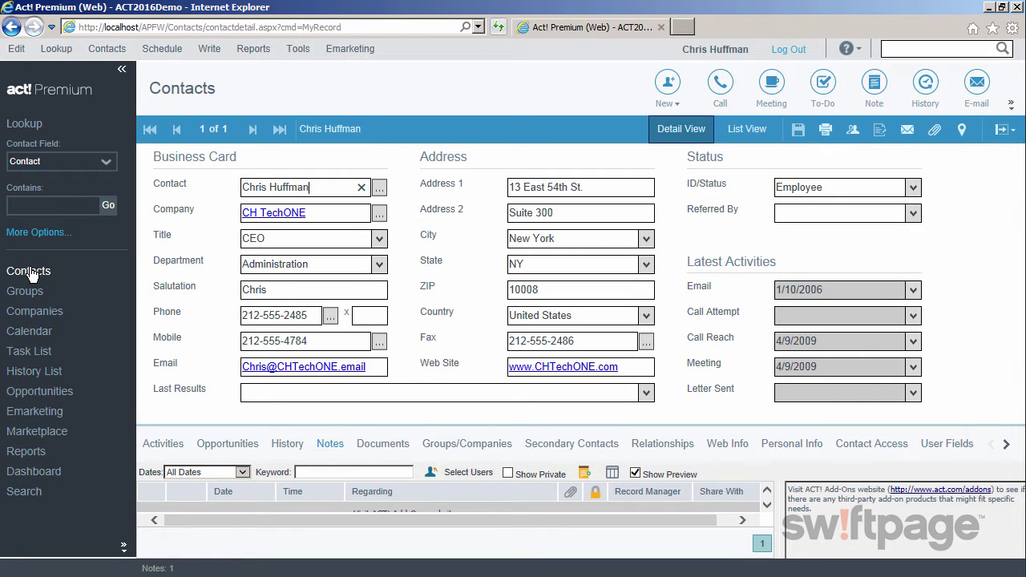
click(58, 49)
click(76, 73)
Select the Friends group and enlarge its member list to show all 10 contacts.
click(33, 295)
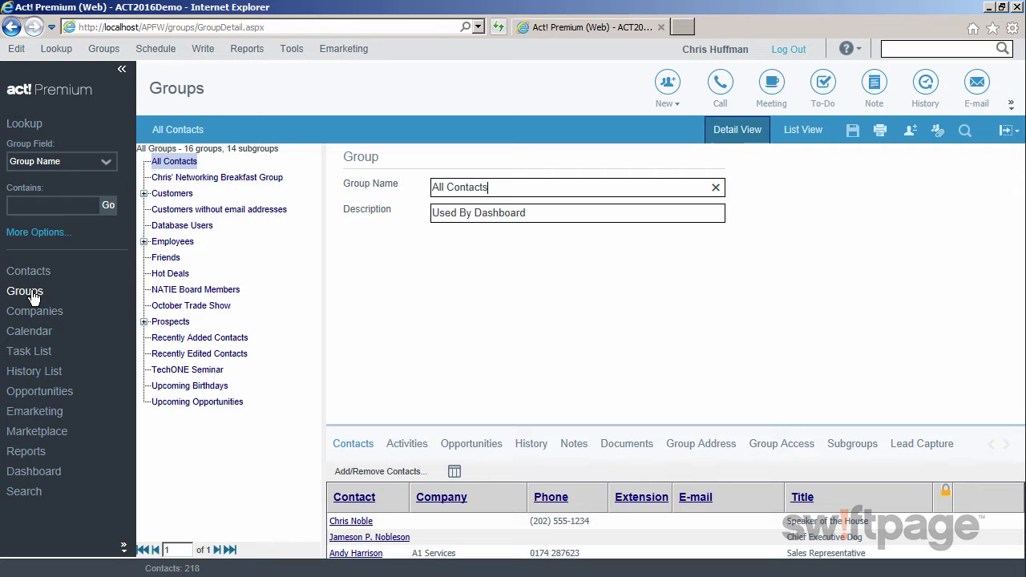
click(168, 260)
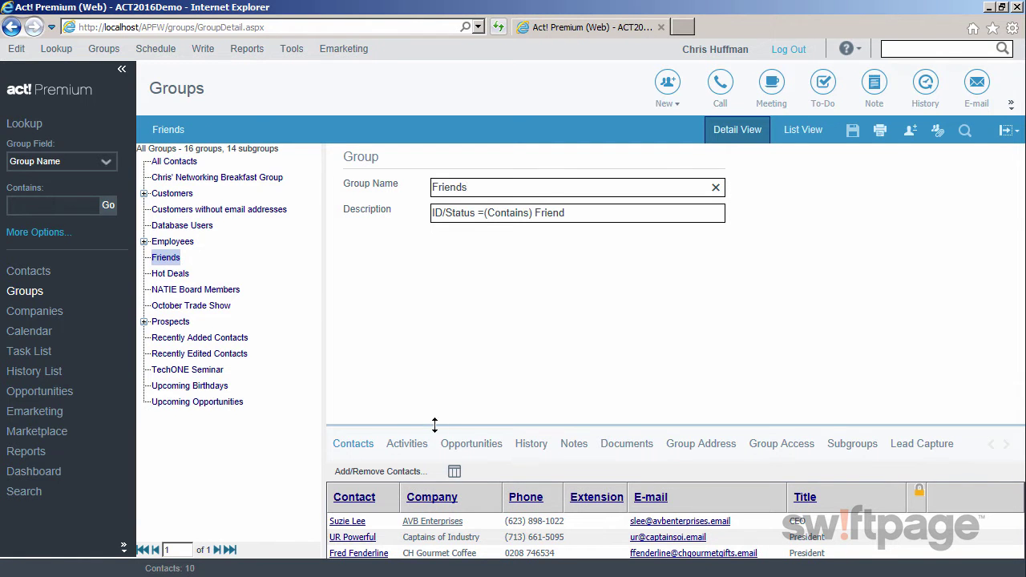
drag(434, 425, 440, 288)
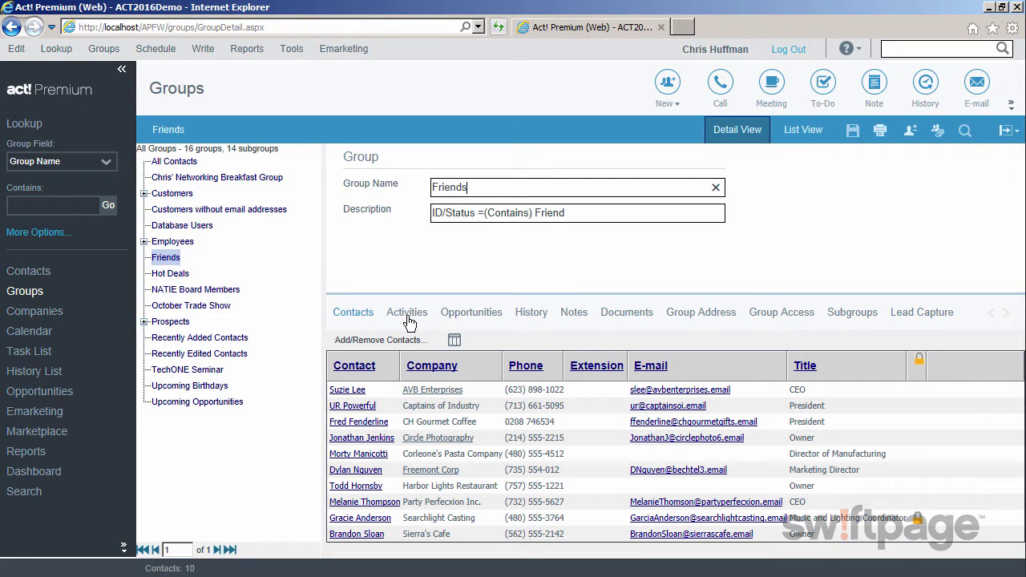
click(54, 312)
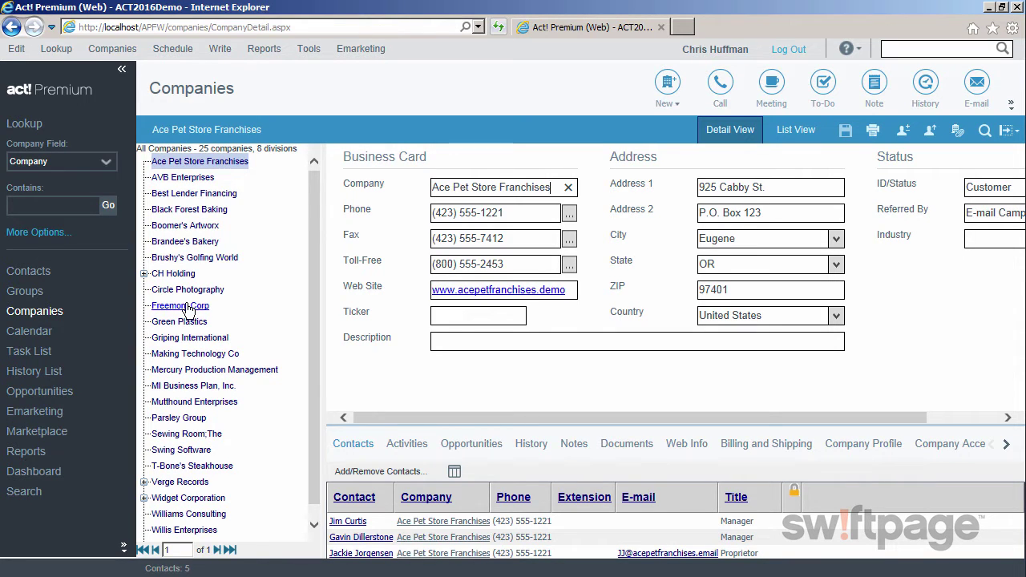
Select Green Plastics in the company tree and enlarge its contact list to show all four.
click(184, 323)
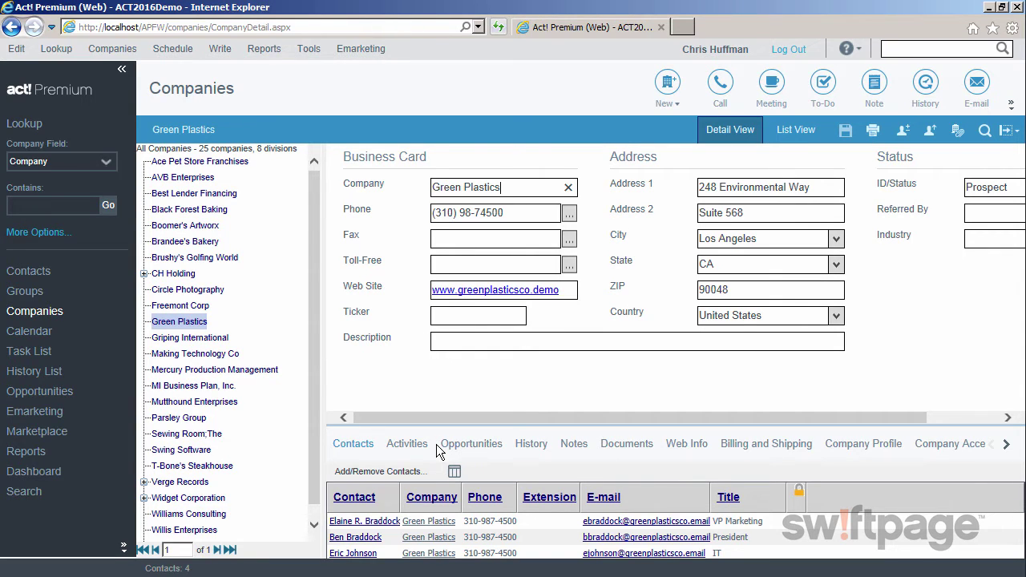
drag(453, 423, 458, 373)
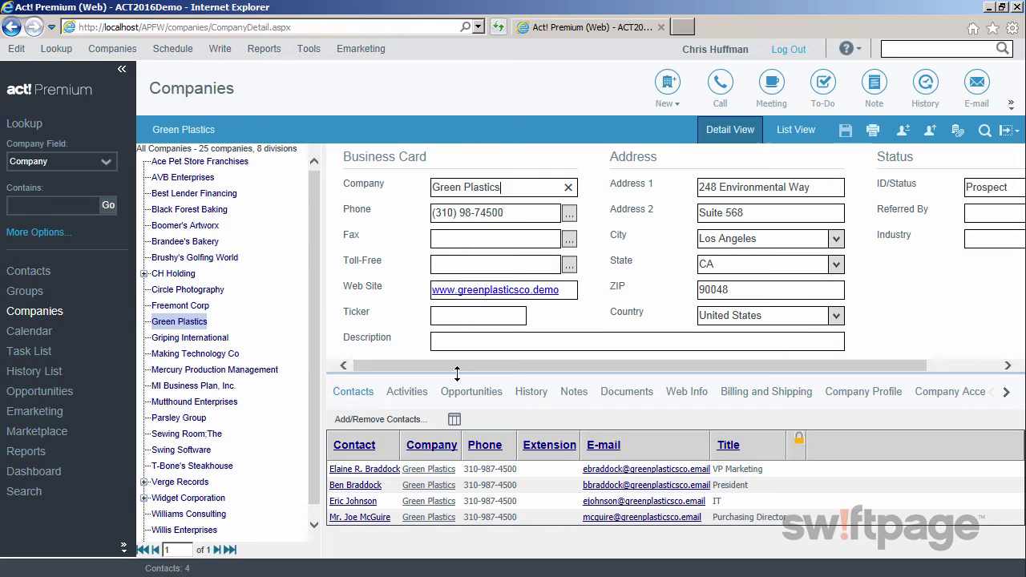
click(45, 338)
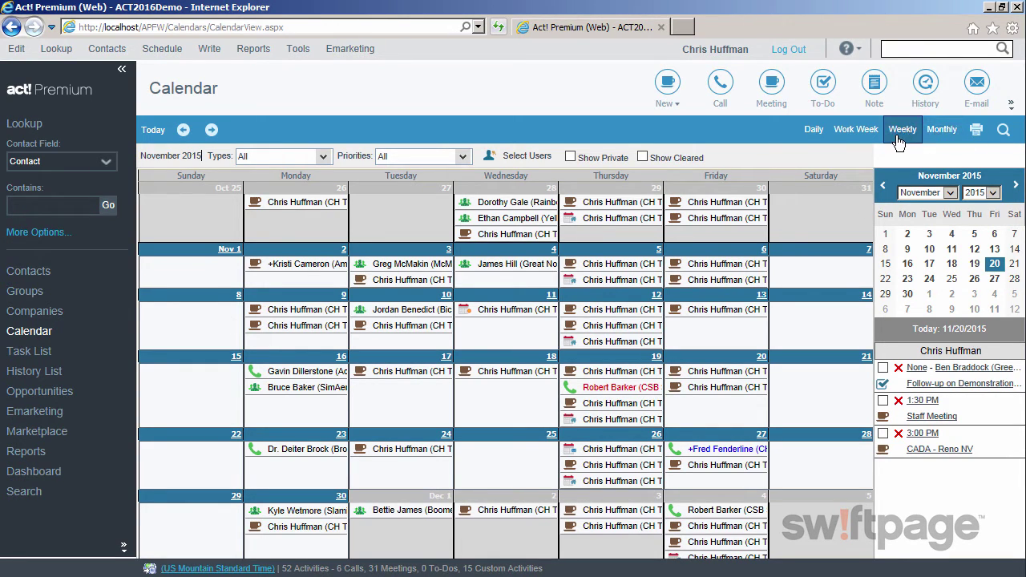
Switch the calendar from Work Week to the Daily view for Friday, November 20, 2015.
click(855, 132)
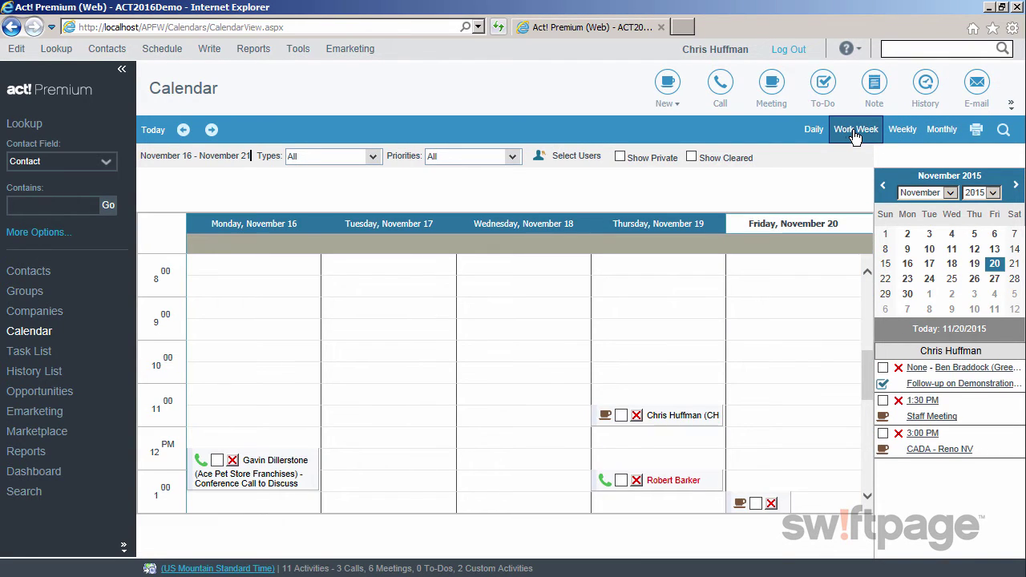
click(815, 133)
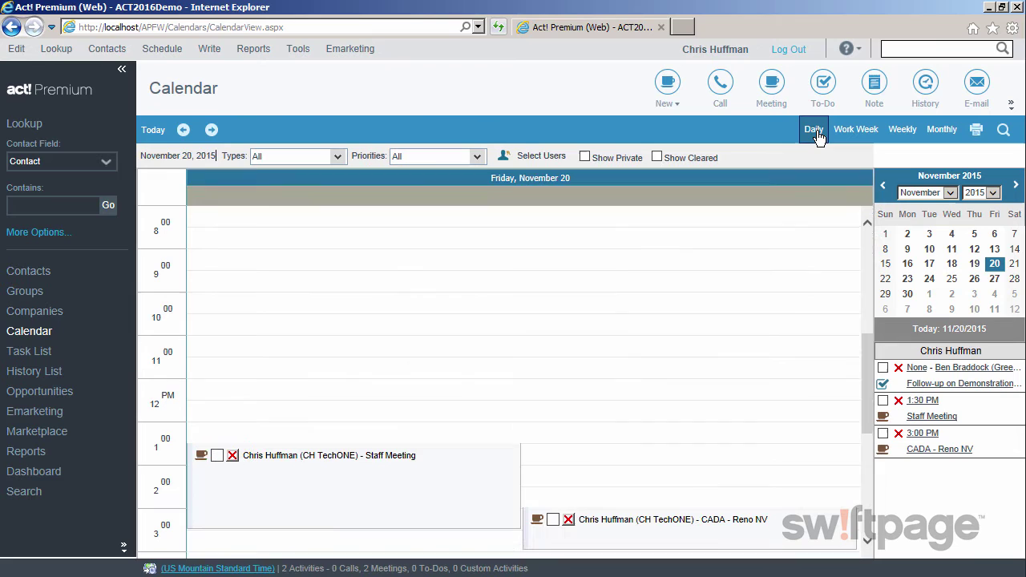
drag(867, 376, 871, 349)
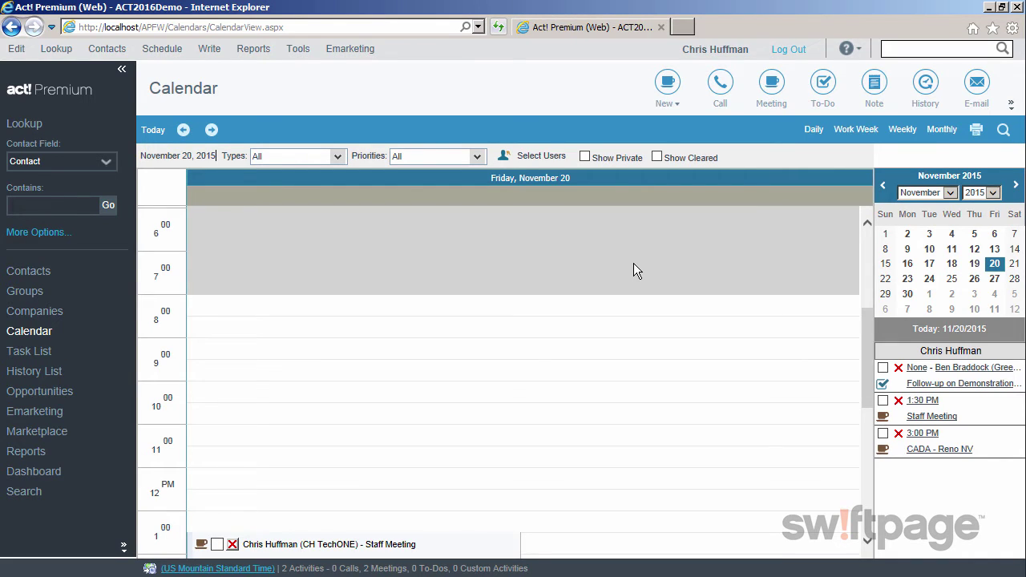
Show November 2015 in Monthly view and review the Types and Priorities filters.
click(942, 129)
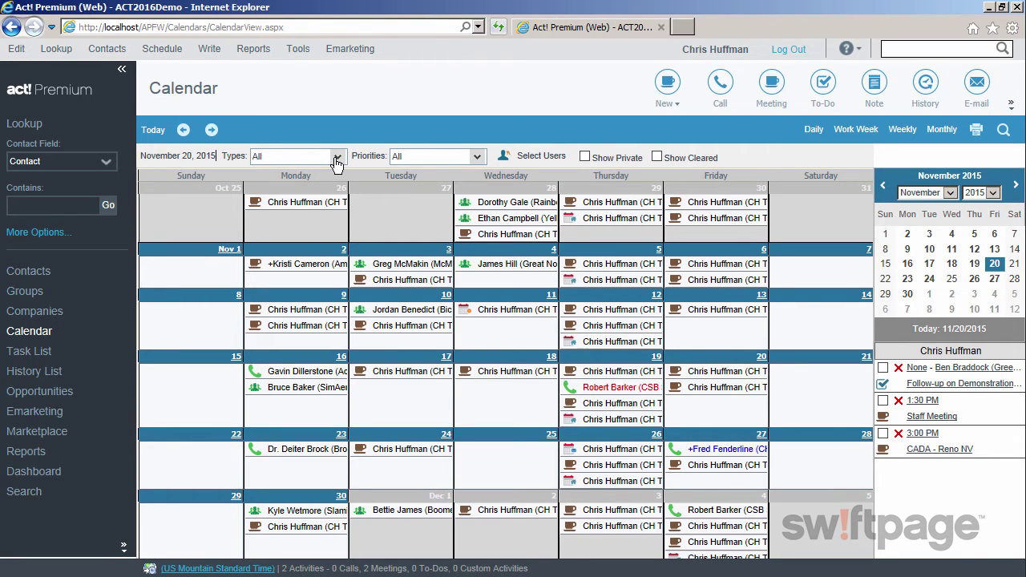
click(337, 158)
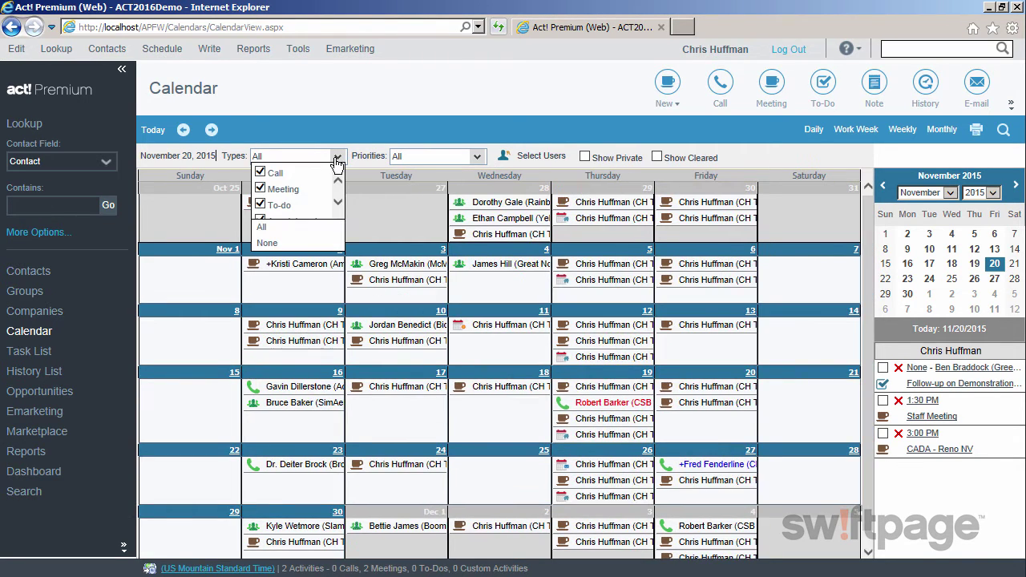
click(477, 157)
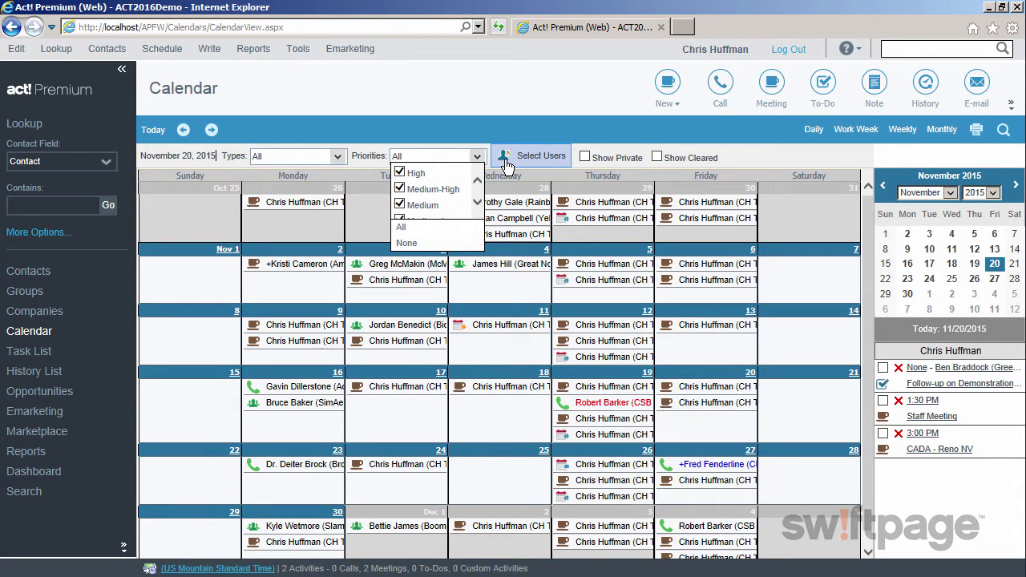
click(813, 163)
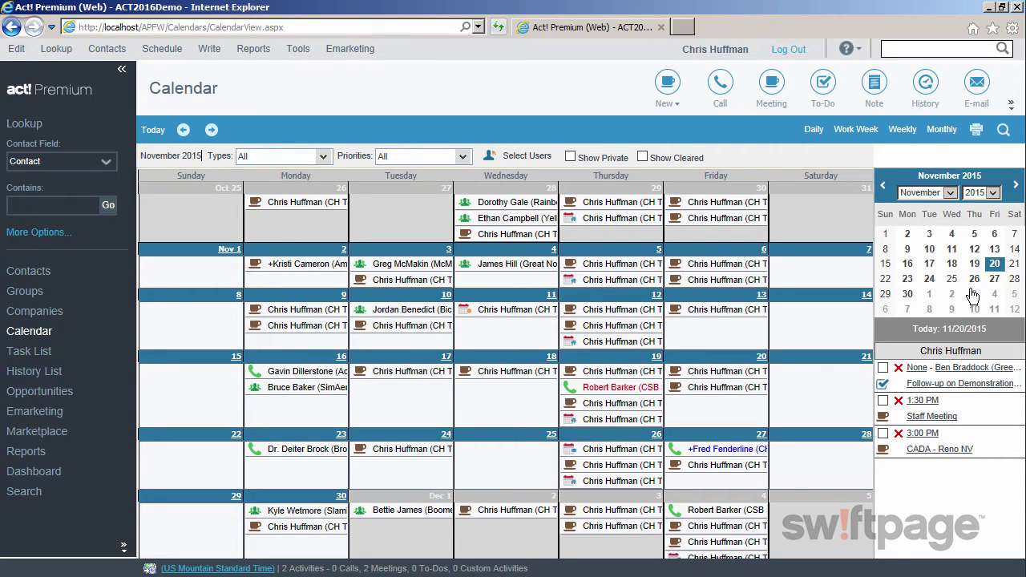
Show the Task List and review its activity Types and Priorities filter options.
click(40, 355)
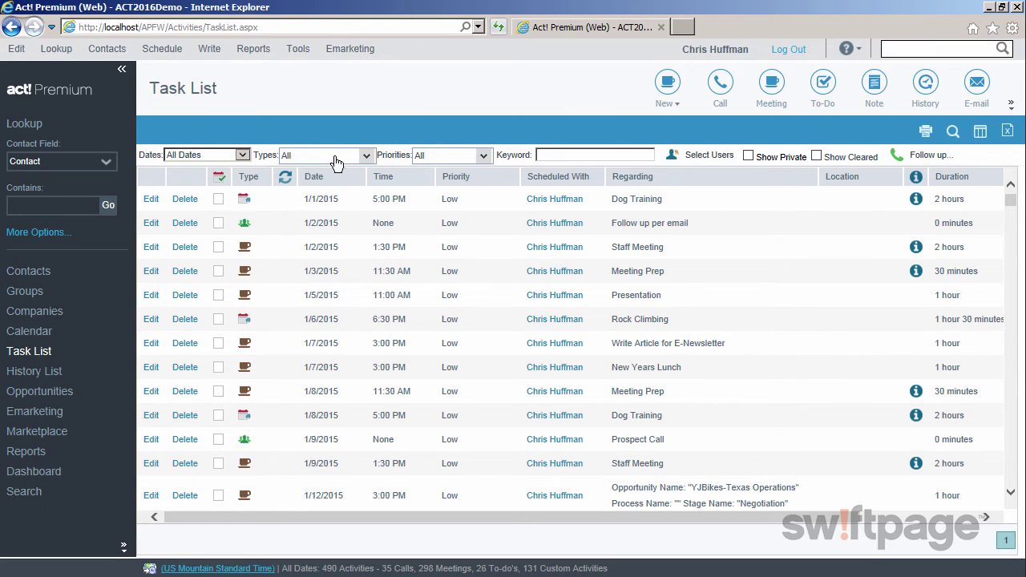
click(365, 156)
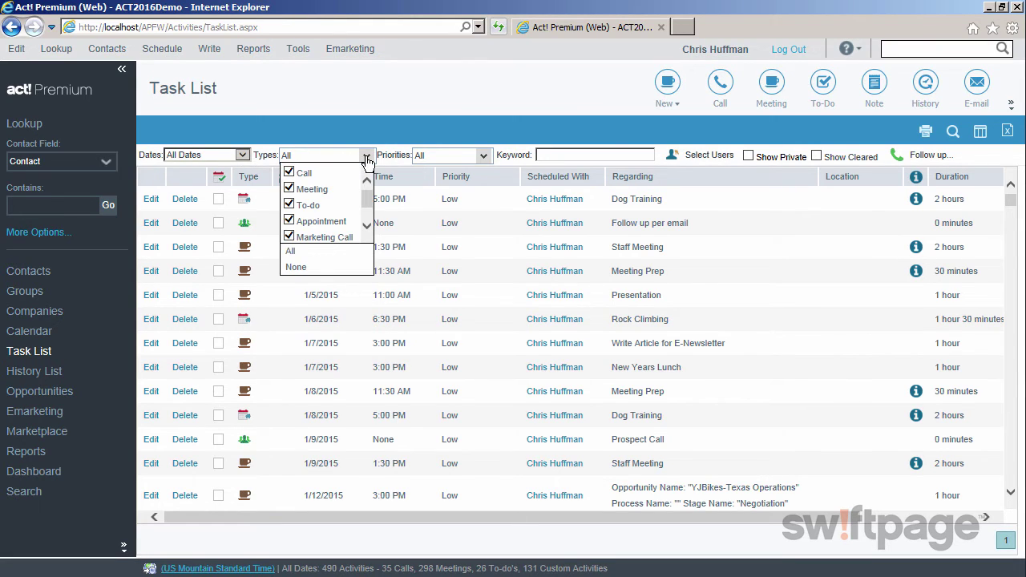
click(483, 155)
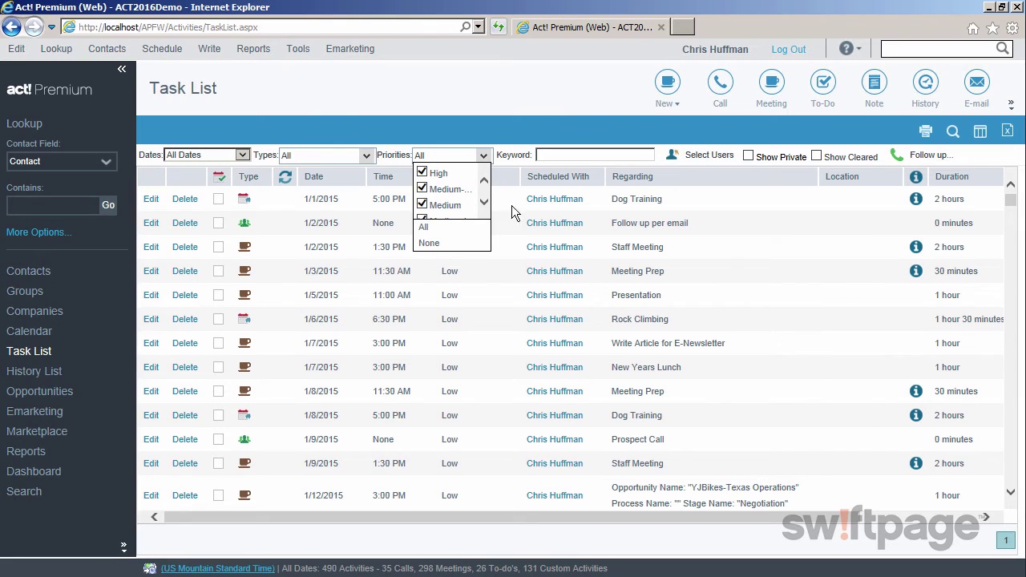
click(41, 378)
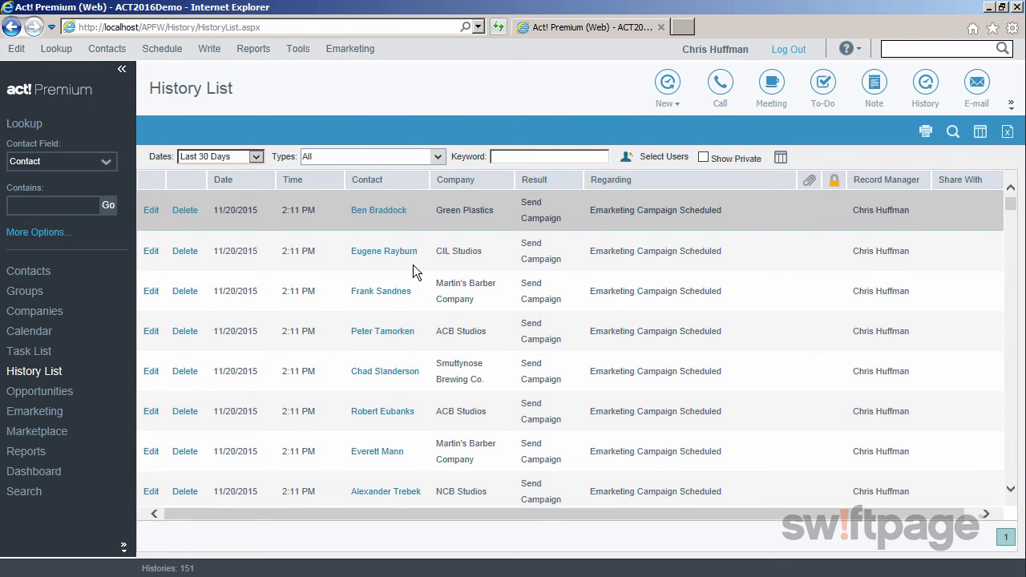
Review the opportunities list and the Picture Frame Ltd-Framing Facility opportunity's full details.
click(32, 392)
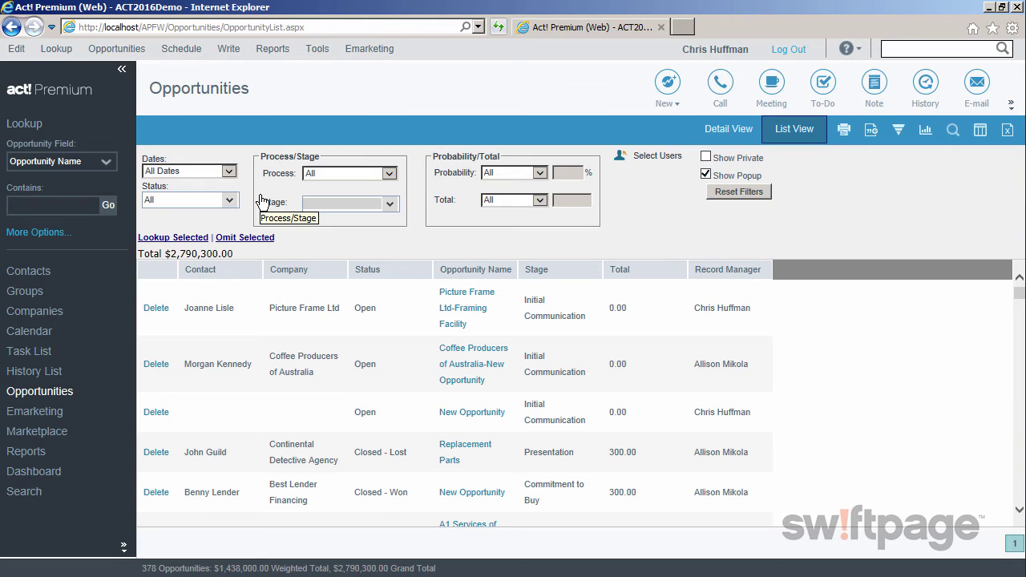
click(738, 133)
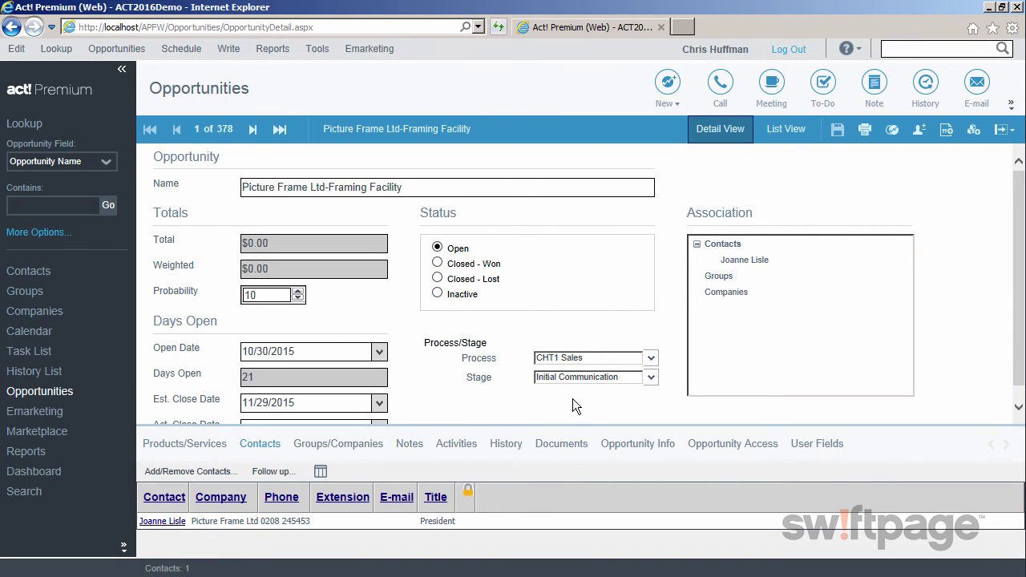
scroll(417, 375, down, 1)
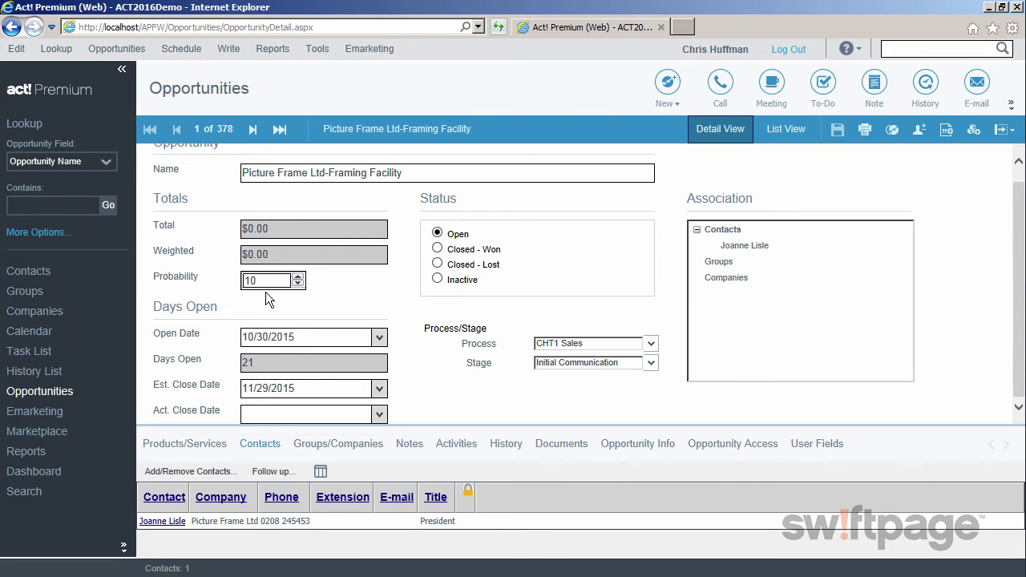
click(37, 476)
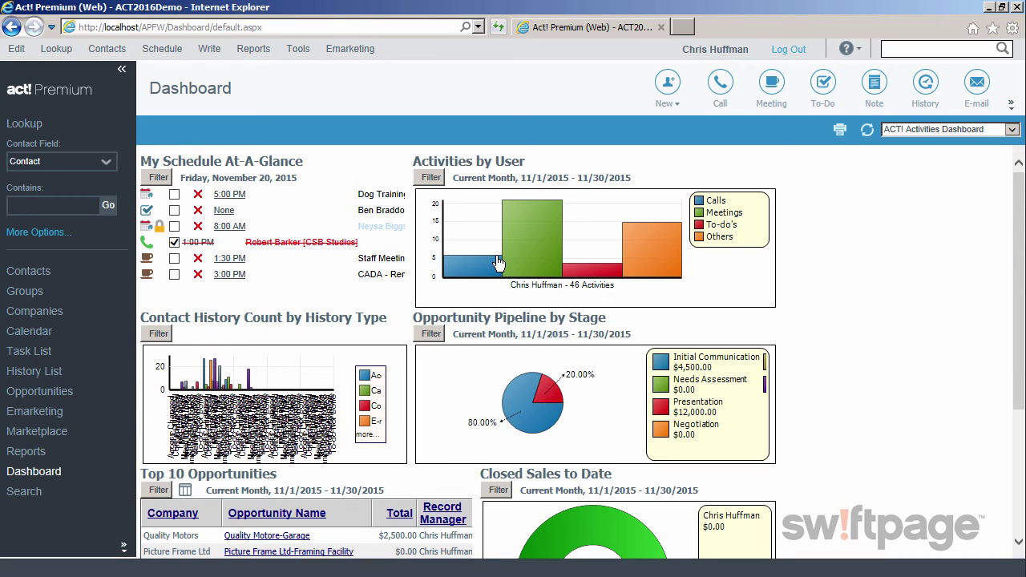
Choose ACT! Opportunities Dashboard from the dashboard selector list.
click(1007, 130)
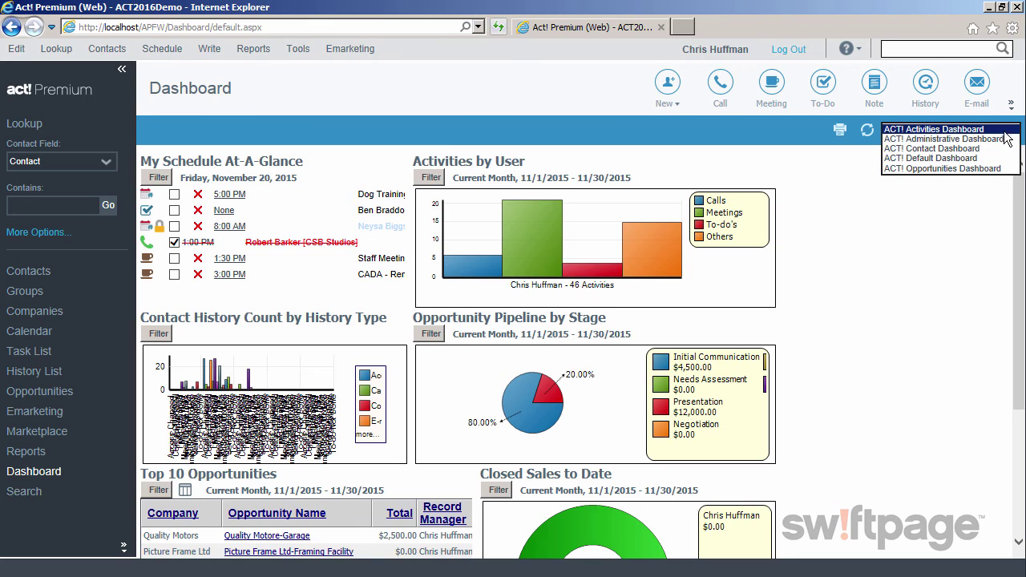